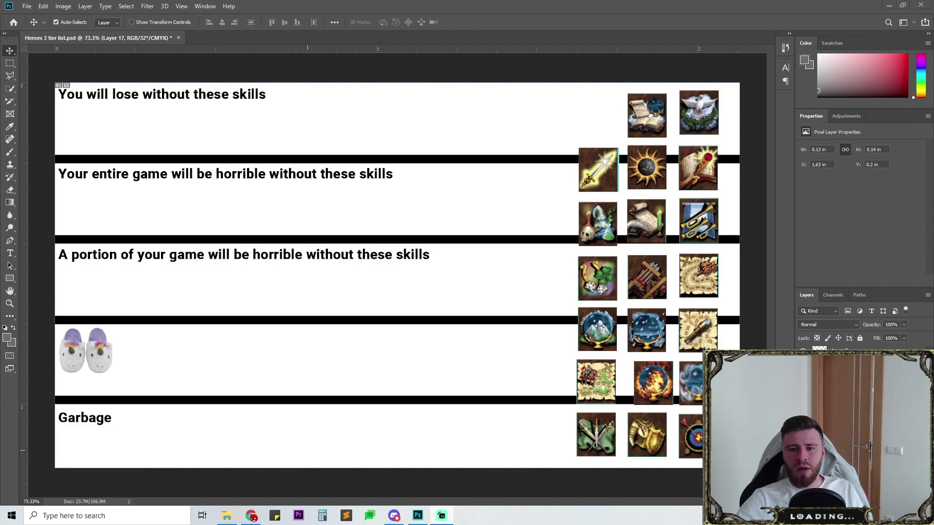
Move the mountain orb and cloudy orb icons side by side into the "You will lose without these skills" row
drag(583, 326, 59, 123)
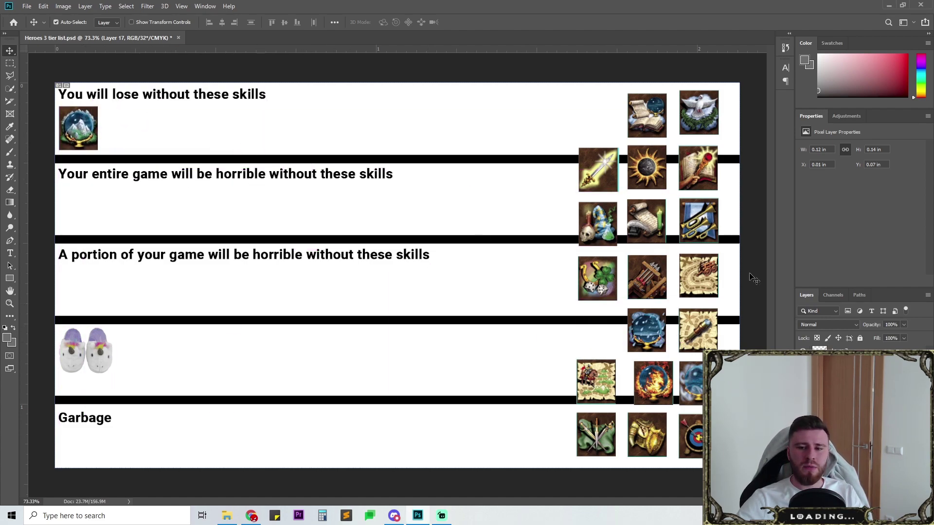
drag(695, 387, 140, 134)
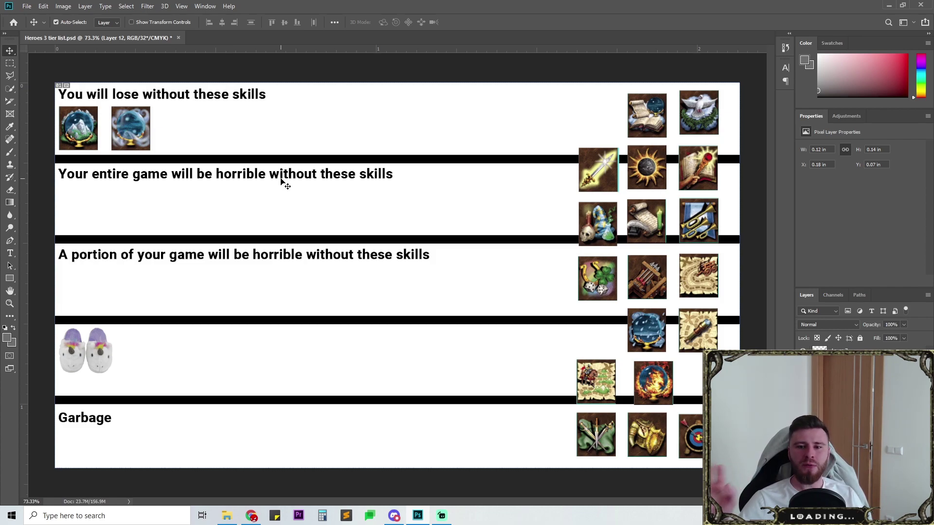
Place the glowing sword and golden armor icons side by side in the "A portion of your game will be horrible" row
drag(607, 174, 535, 329)
drag(647, 434, 569, 323)
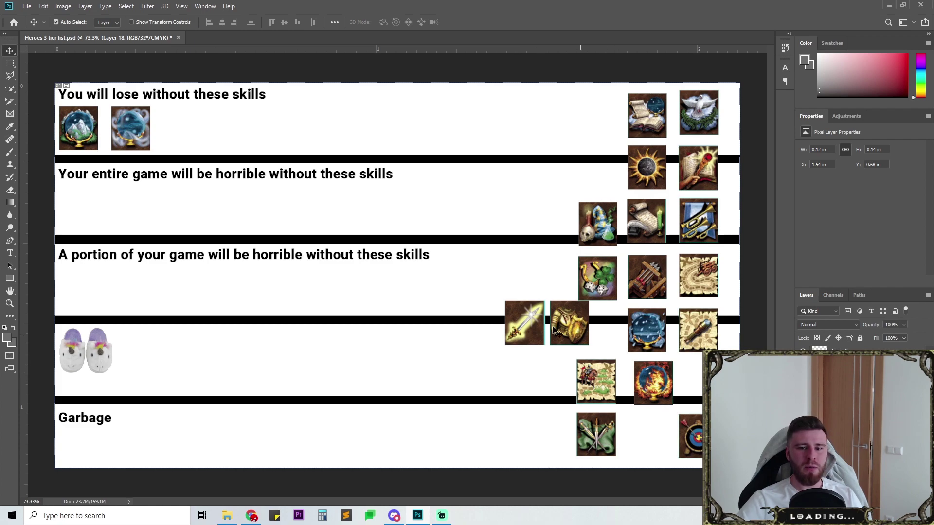
drag(520, 324, 74, 290)
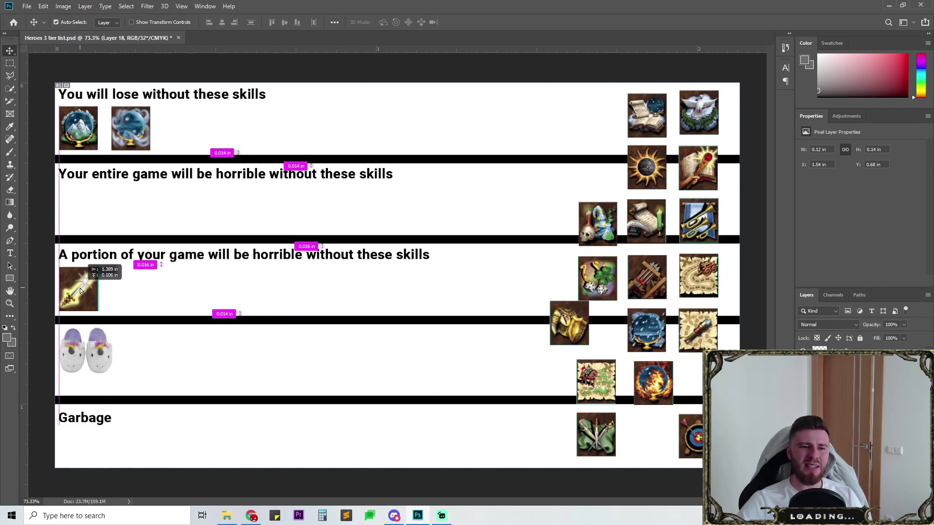
drag(562, 321, 125, 287)
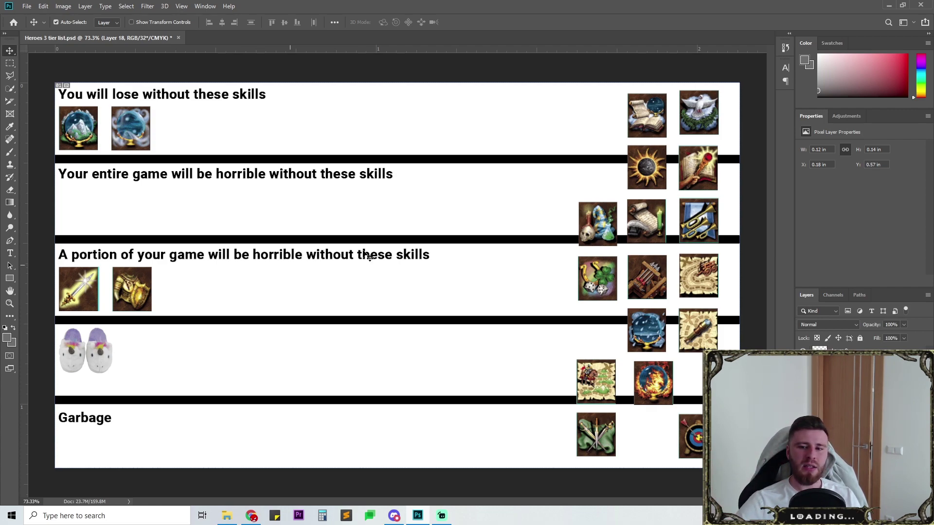
Place the telescope icon in the "Your entire game will be horrible" row and the dove icon after the golden armor
drag(693, 337, 83, 215)
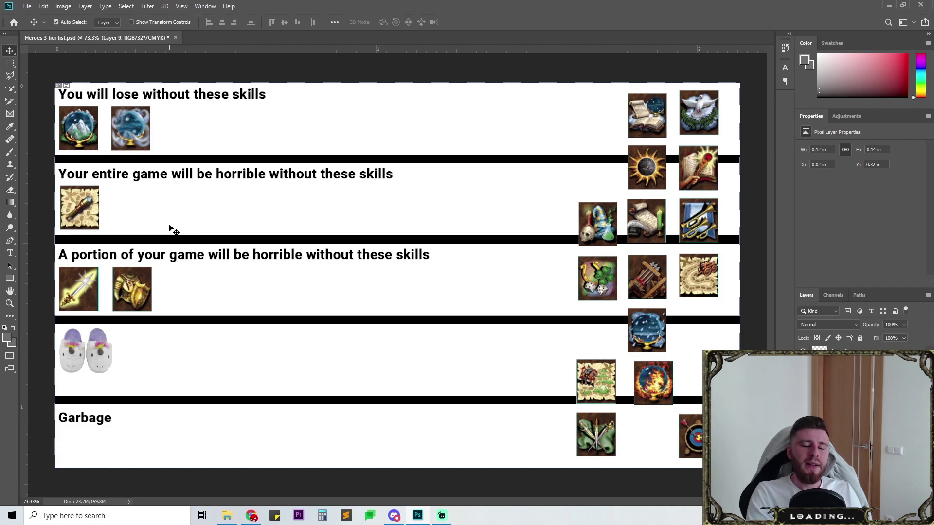
drag(700, 117, 195, 291)
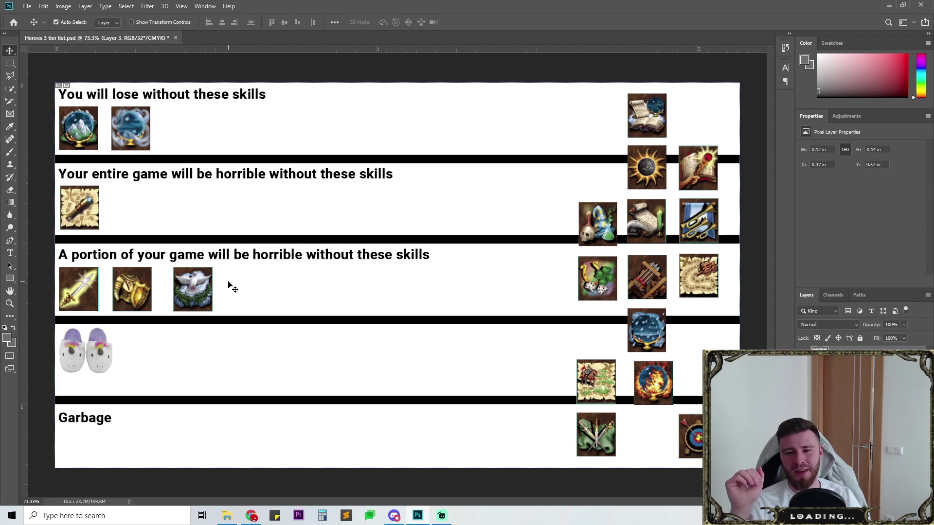
Place the winding road map icon after the cloudy orb in the "You will lose without these skills" row
drag(704, 281, 143, 207)
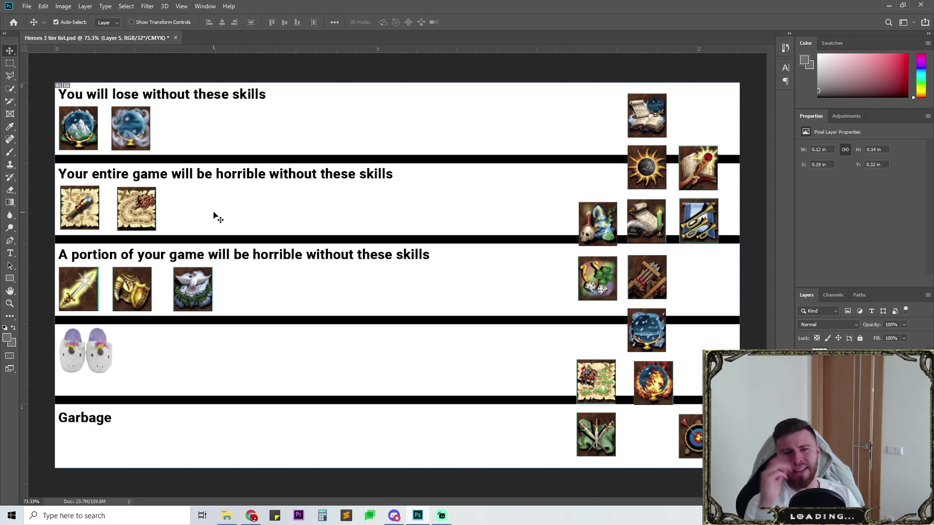
drag(138, 208, 450, 159)
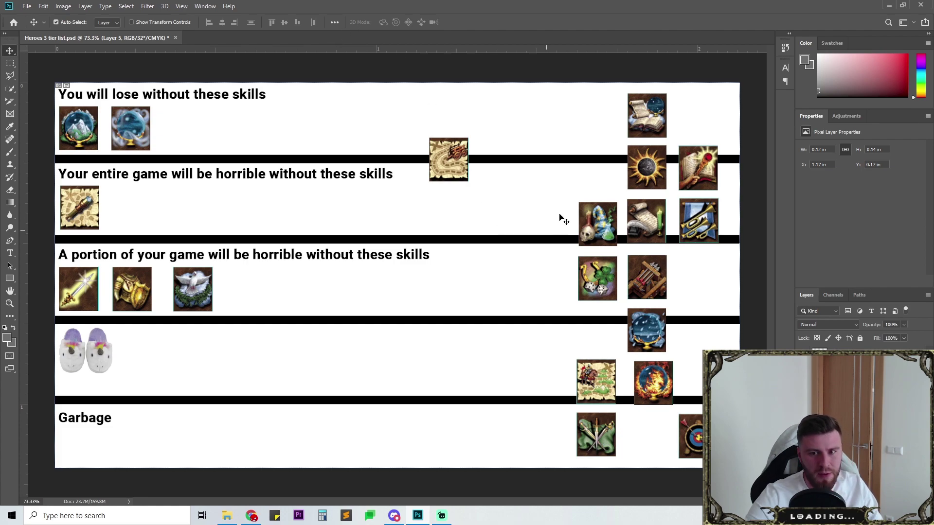
drag(439, 166, 195, 135)
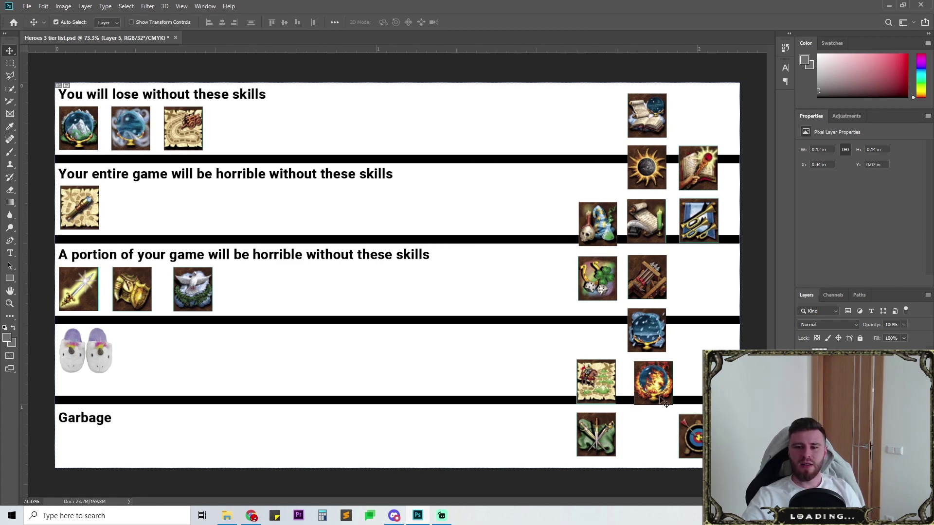
Move the scroll-with-candle icon into the Garbage row and the water orb icon after the dove
drag(647, 220, 153, 434)
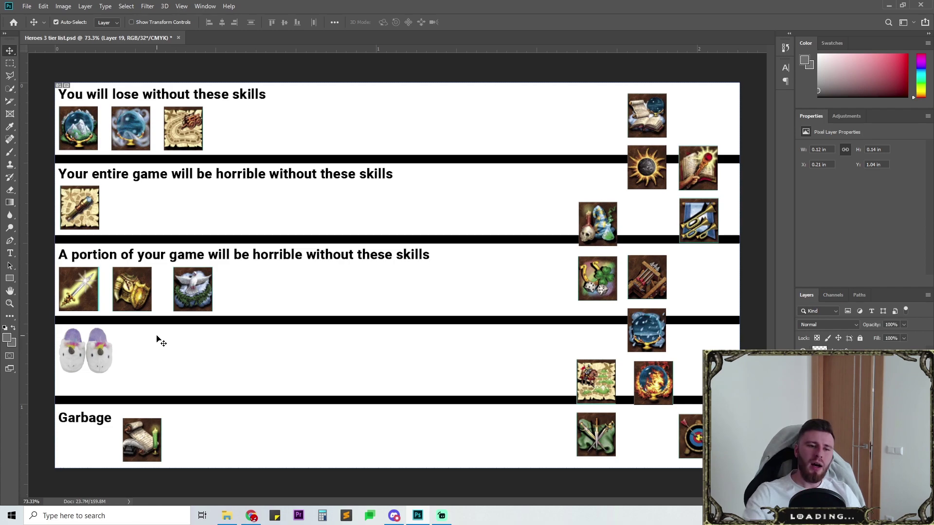
drag(646, 325, 257, 285)
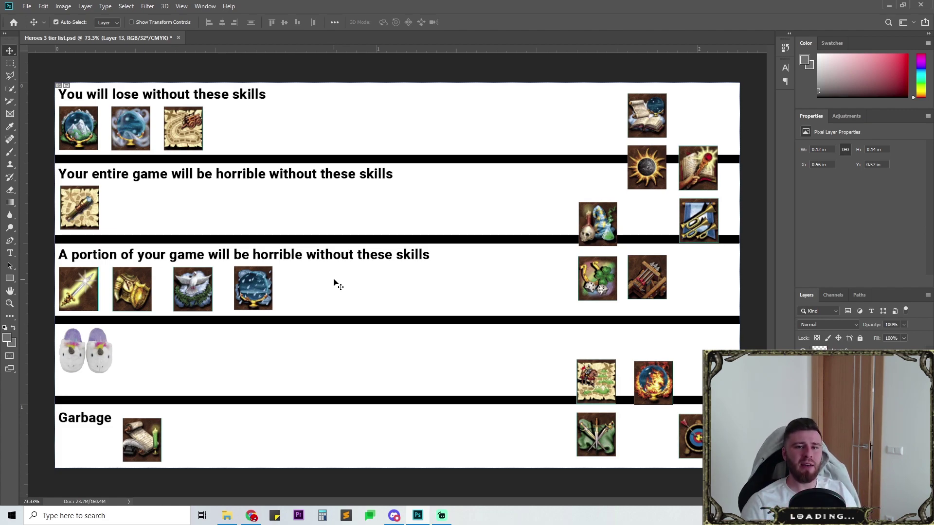
Place the fire orb and the green cloak with swords icons beside the slippers in the fourth row
drag(653, 379, 148, 361)
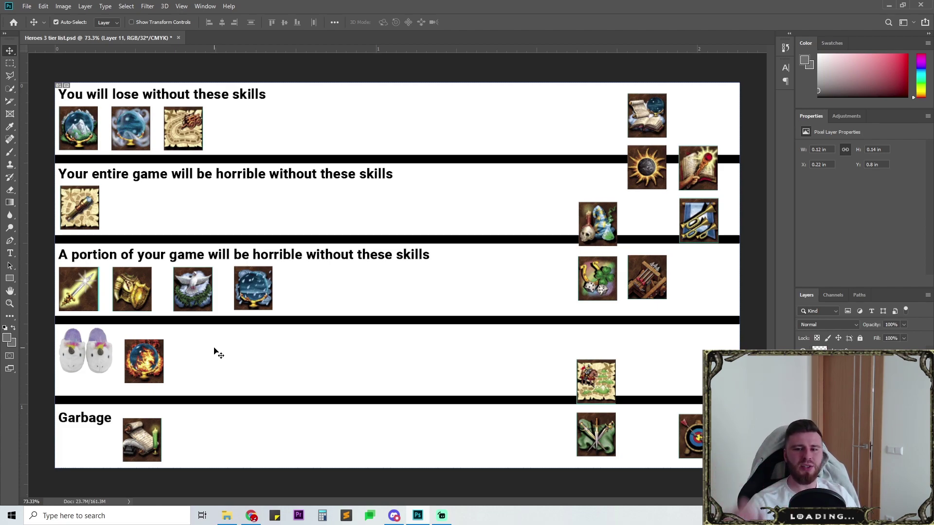
drag(585, 442, 201, 368)
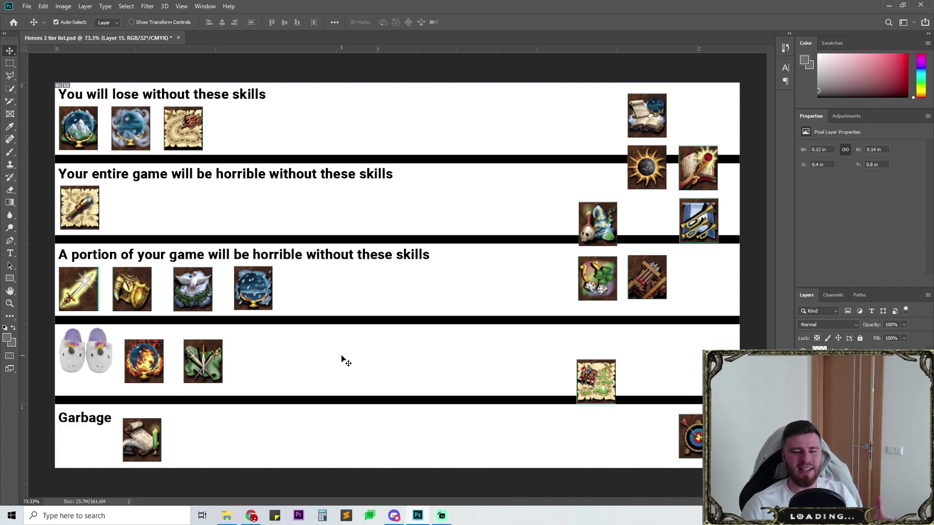
Line up the dark sun, ballista and skull-with-potions icons after the scroll in the Garbage row
drag(630, 176, 176, 443)
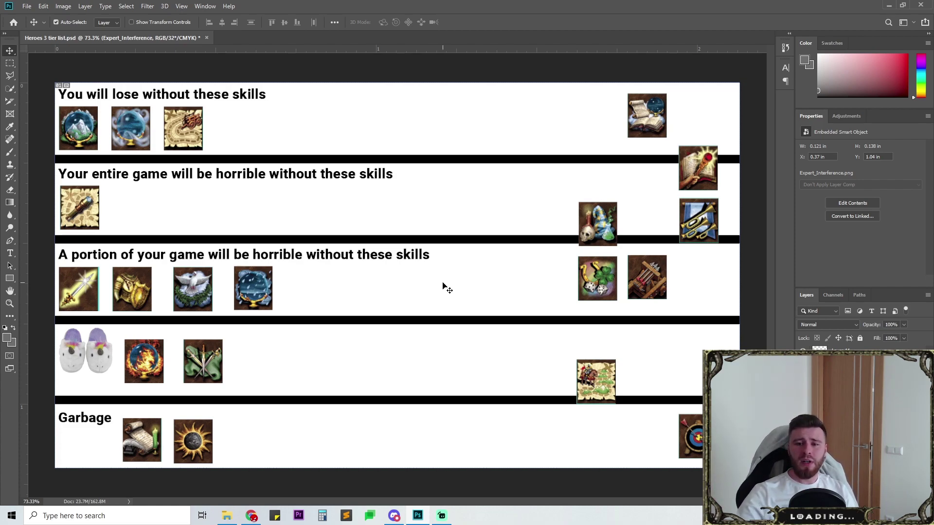
drag(656, 276, 258, 434)
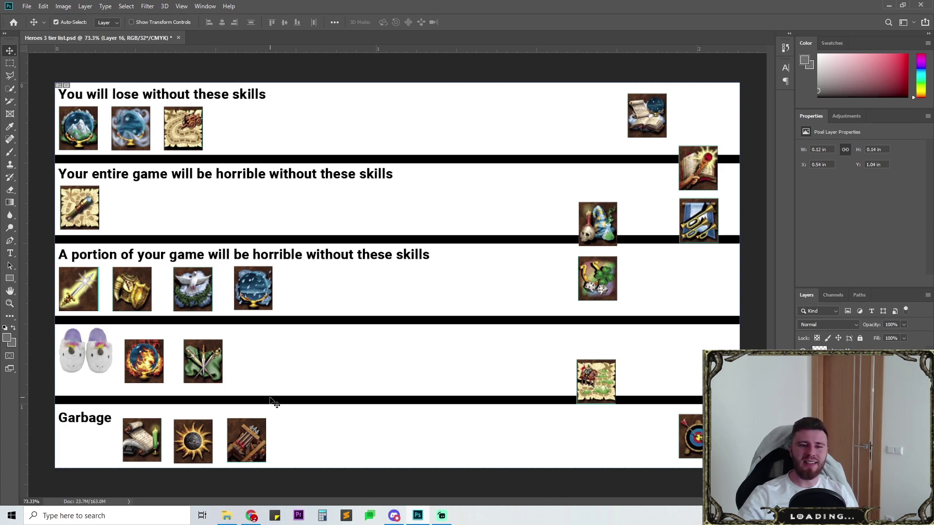
drag(603, 225, 302, 440)
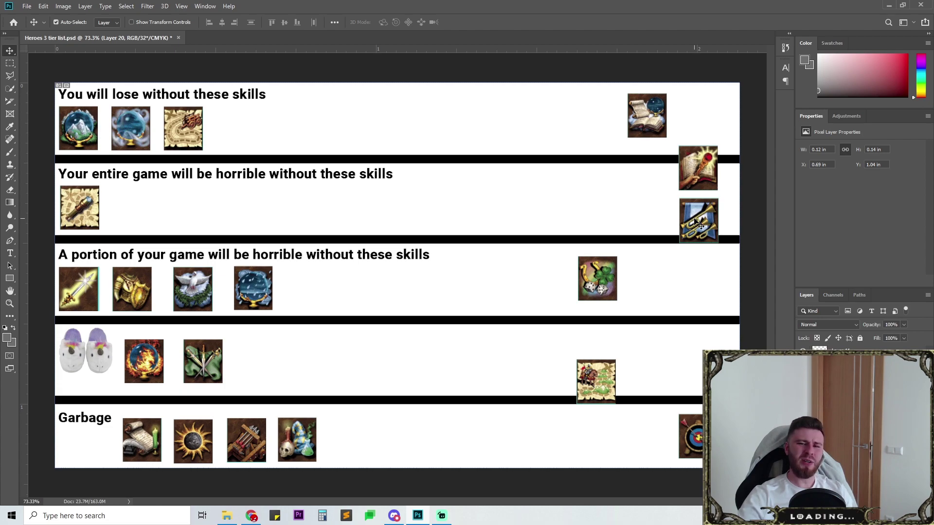
Place the trumpets icon after the green cloak in the slippers row and the clover-and-dice icon in the Garbage row
drag(697, 223, 261, 356)
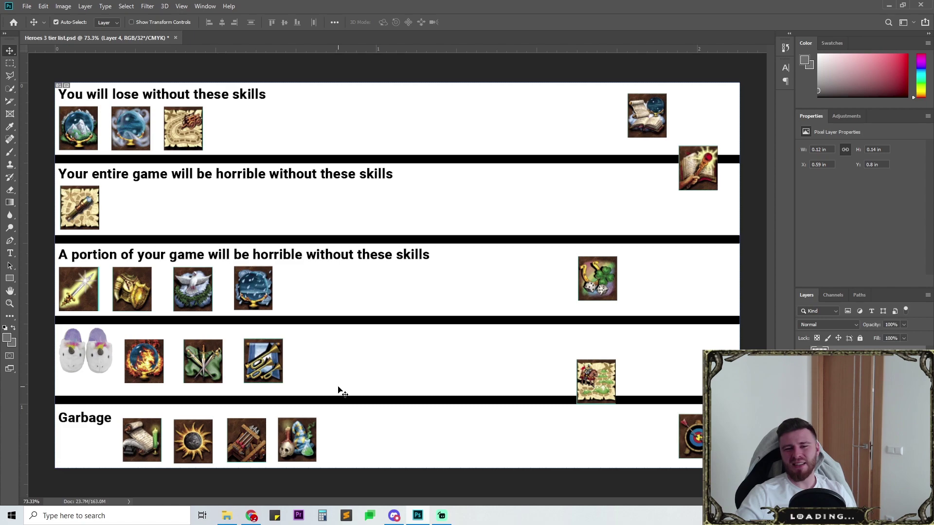
drag(600, 275, 360, 439)
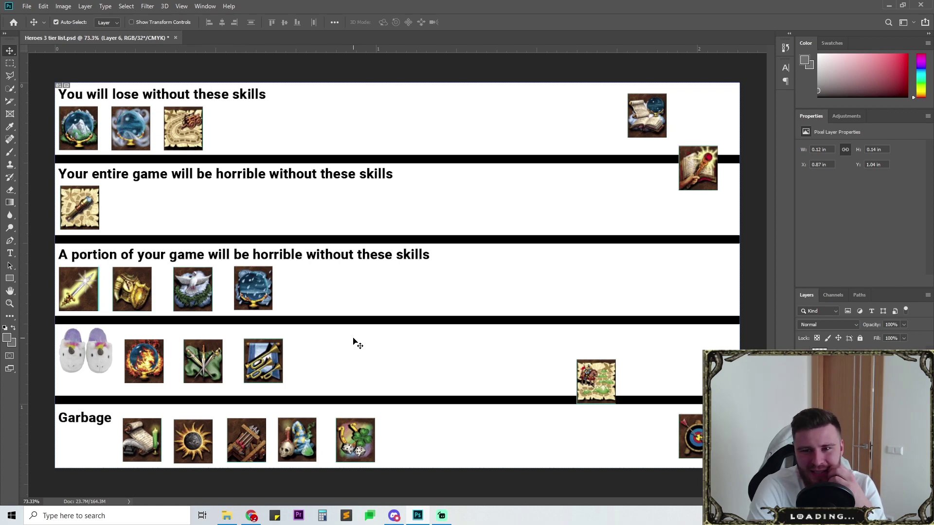
Place the green map icon at the end of the Garbage row, after the clover-and-dice icon
drag(594, 368, 568, 349)
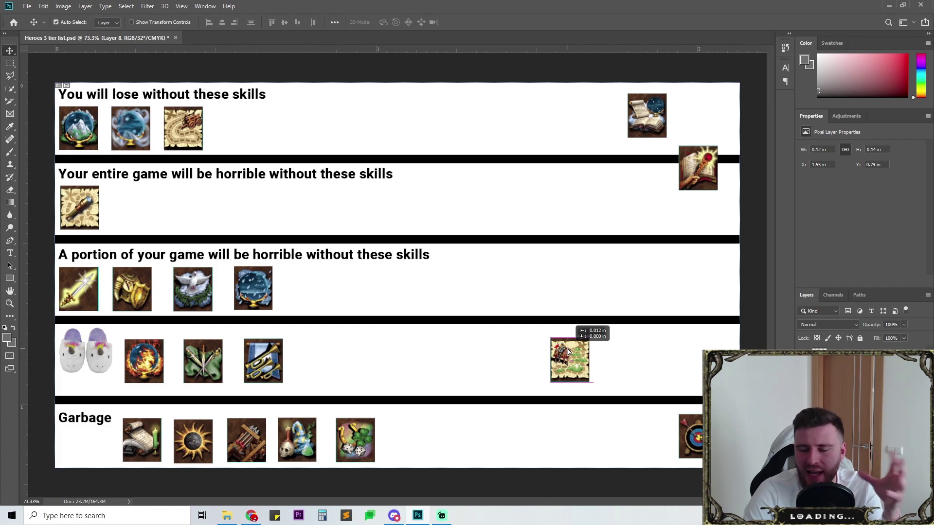
drag(567, 350, 569, 348)
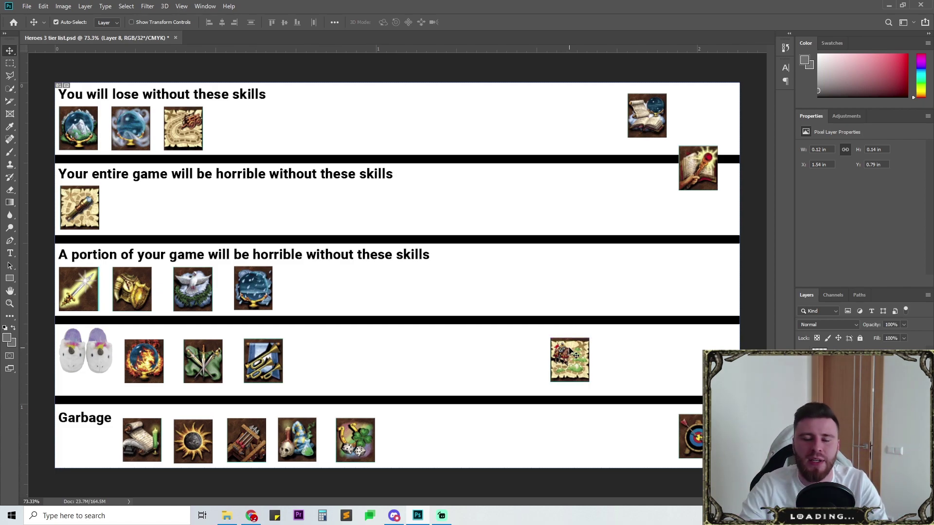
mouse_move(569, 348)
mouse_down()
mouse_move(576, 349)
mouse_move(551, 351)
mouse_move(571, 353)
mouse_up()
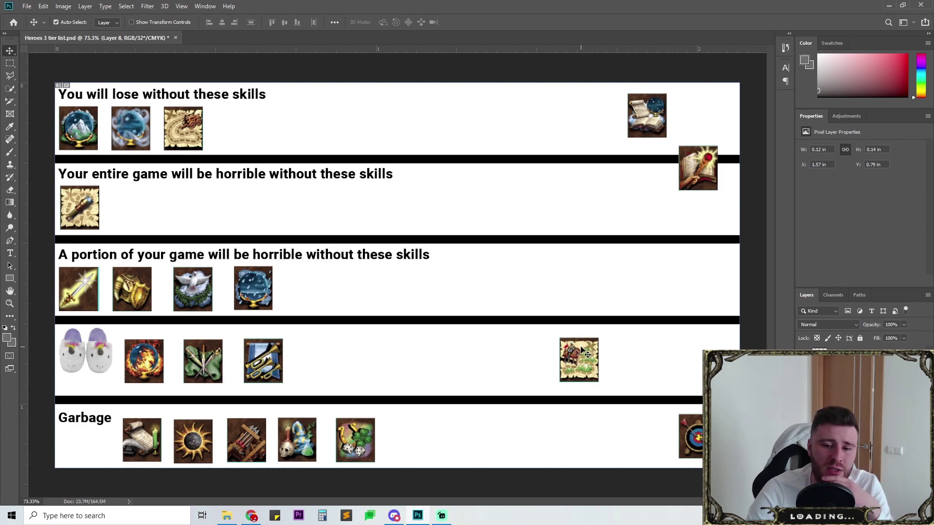
drag(583, 348, 413, 427)
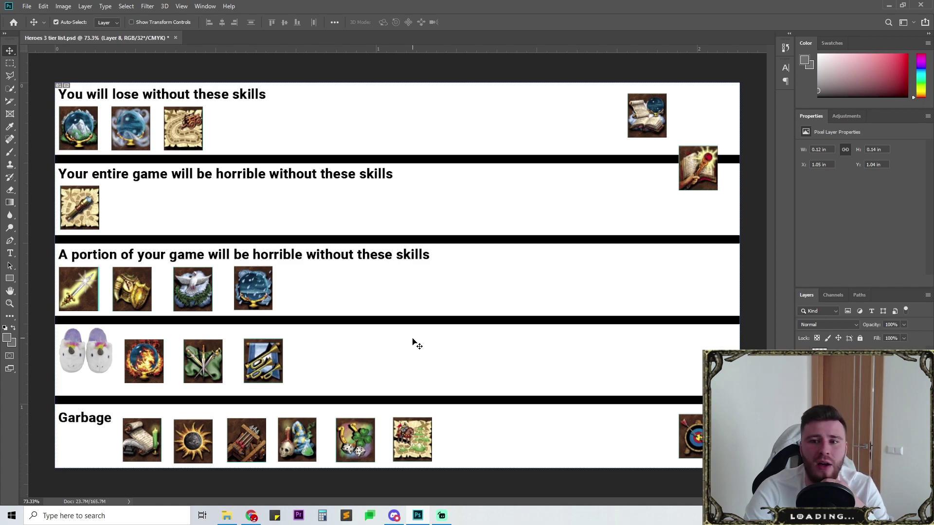
Spread the unranked target, wand-and-book and scroll-and-book icons over the second, third and fourth rows near the canvas's right edge
drag(680, 193, 648, 299)
drag(641, 122, 661, 354)
drag(698, 436, 667, 207)
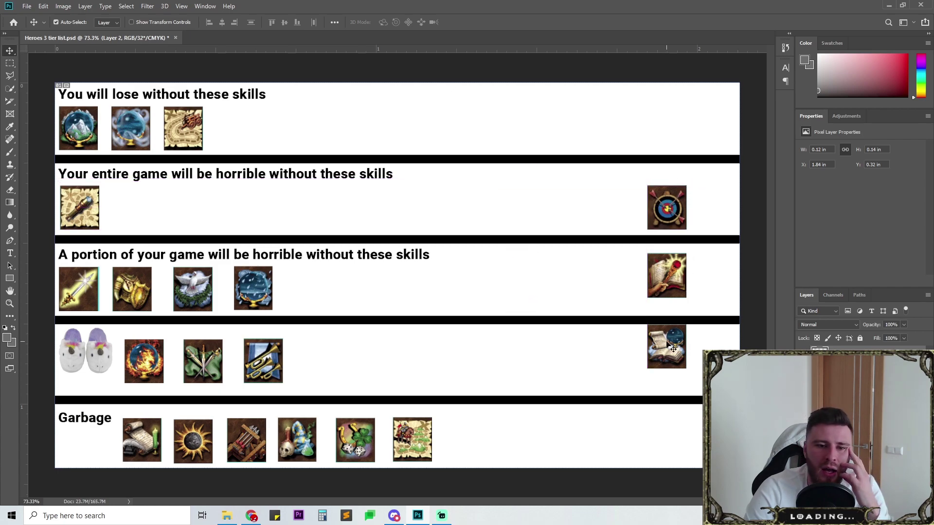
Pull the scroll-and-book icon away from the other unranked icons and delete it from the tier list
drag(665, 343, 536, 276)
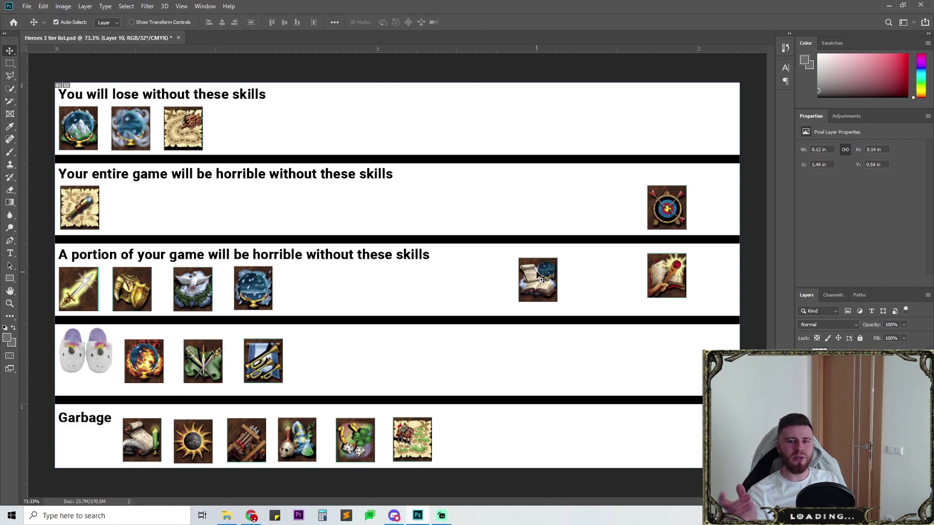
drag(534, 289, 579, 172)
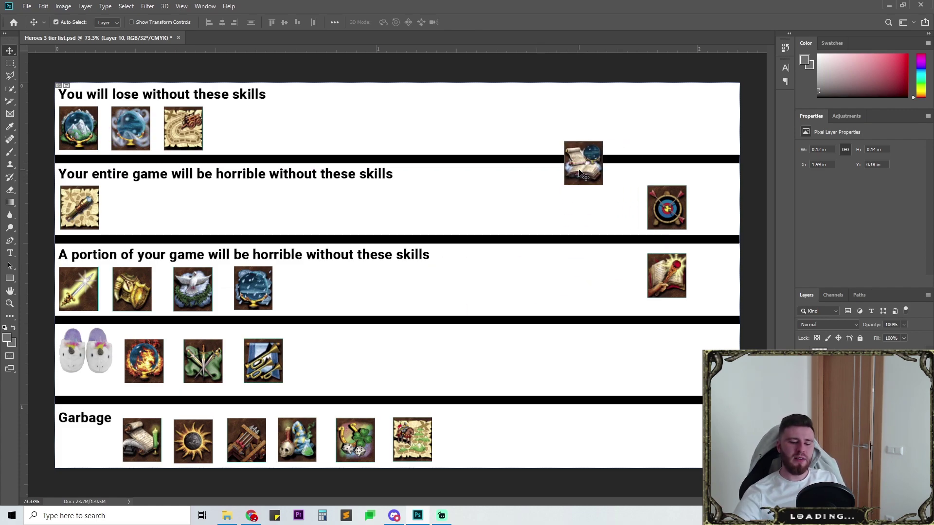
key(Delete)
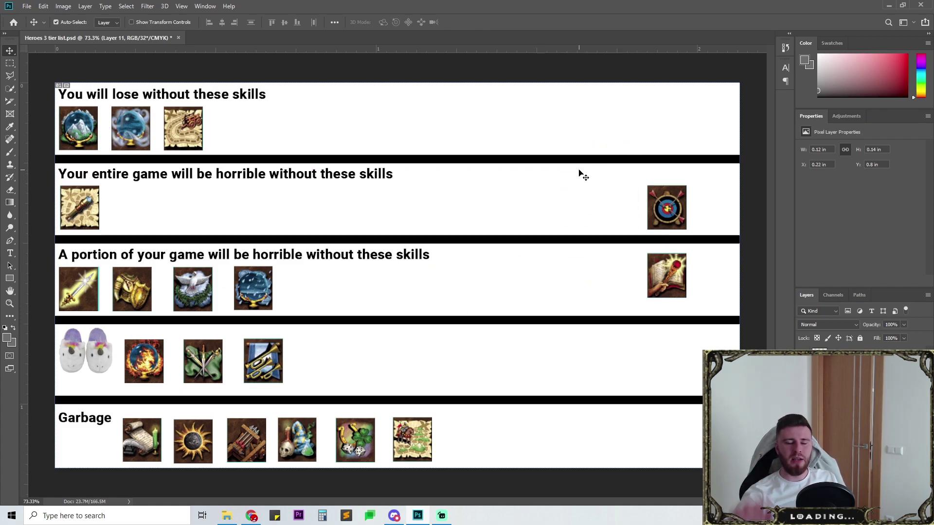
Place the wand-and-book icon after the trumpets in the slippers row and the target icon at the end of the Garbage row
drag(674, 277, 333, 364)
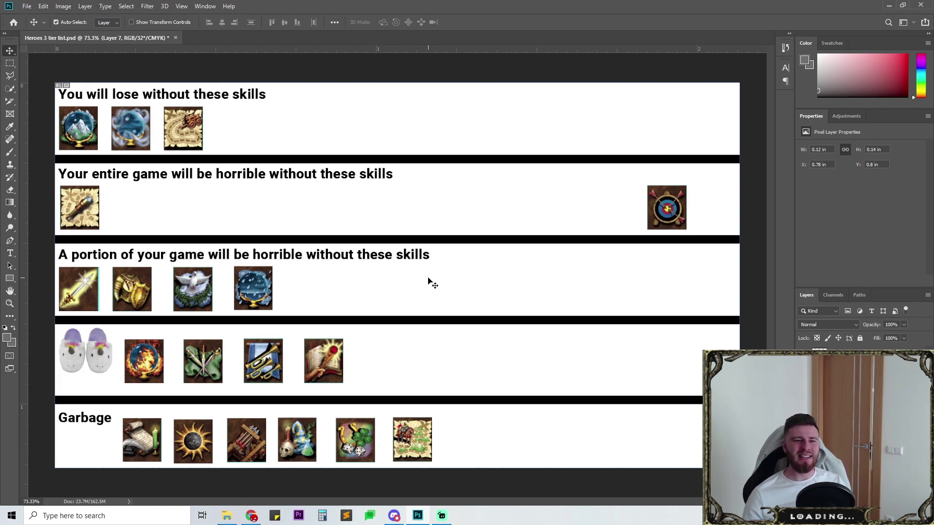
drag(669, 200, 613, 291)
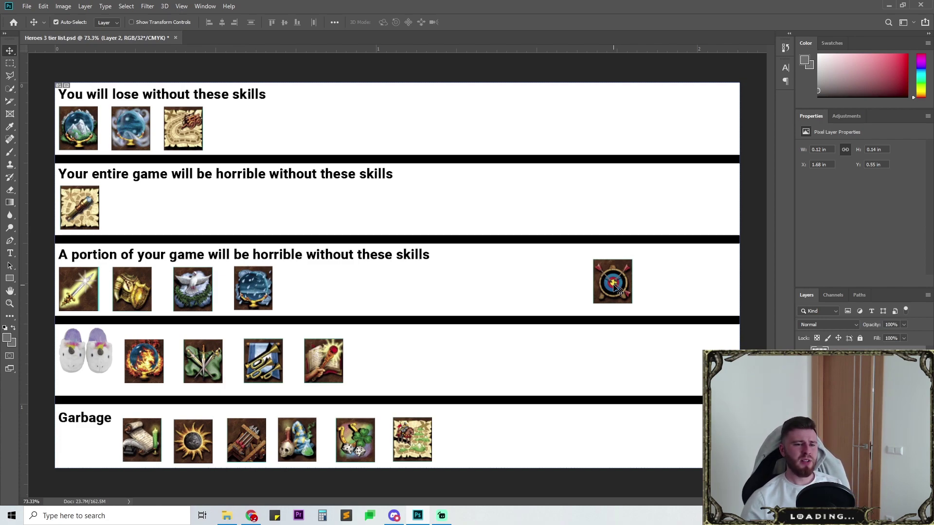
drag(618, 290, 465, 451)
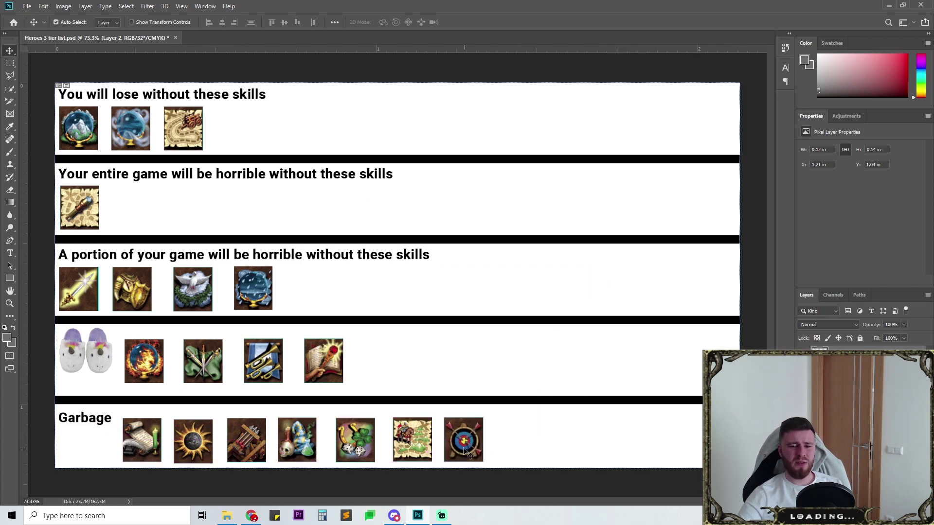